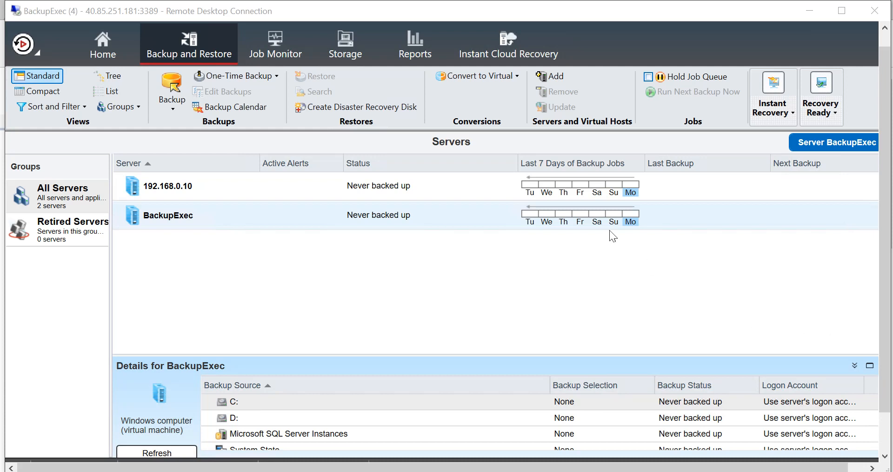
Step: Open the Instant Cloud Recovery page, which shows Azure recovery is not configured
{"action": "left_click", "coordinate": [517, 43]}
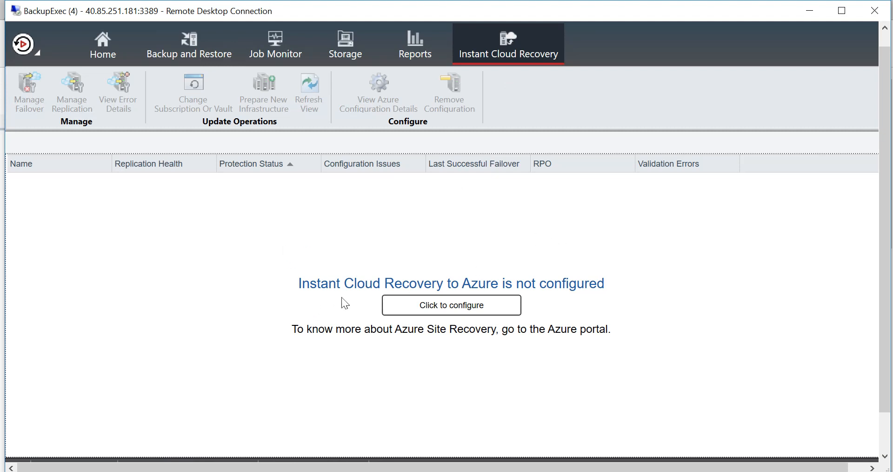
Step: Launch the Configure Azure Resources wizard and choose the standard Azure environment
{"action": "left_click", "coordinate": [485, 306]}
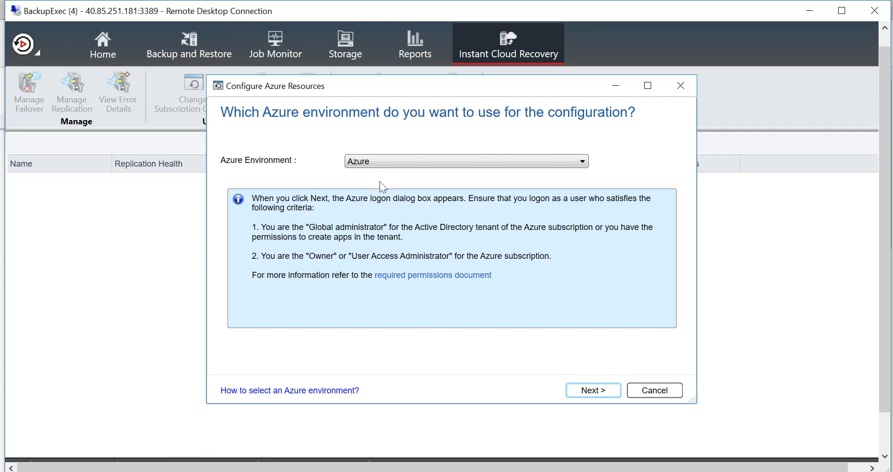
{"action": "left_click", "coordinate": [580, 168]}
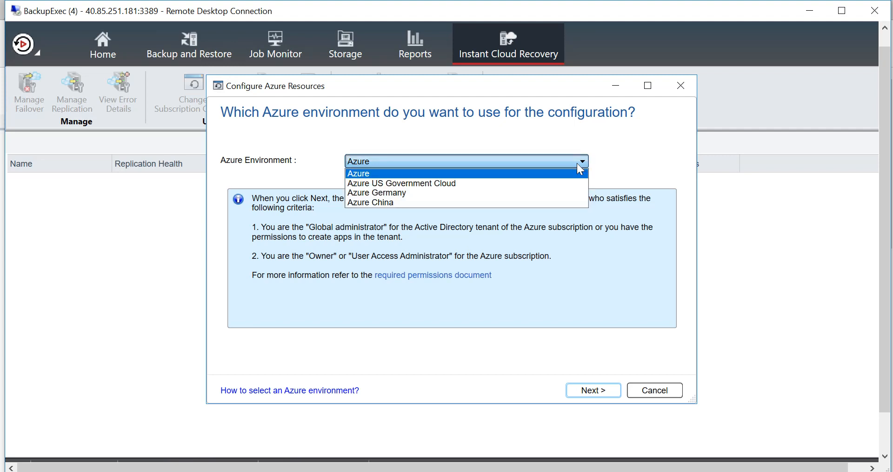
{"action": "left_click", "coordinate": [543, 173]}
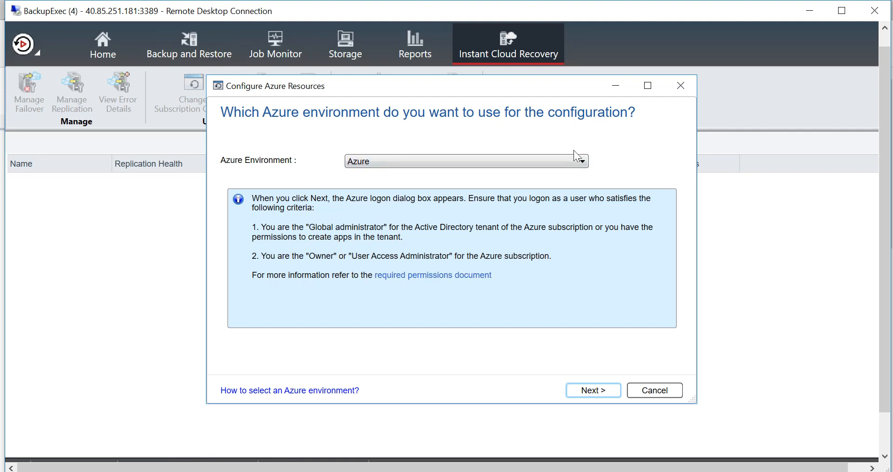
Step: Sign in to Azure with the account e-mail to reach the subscription choice
{"action": "left_click", "coordinate": [607, 392]}
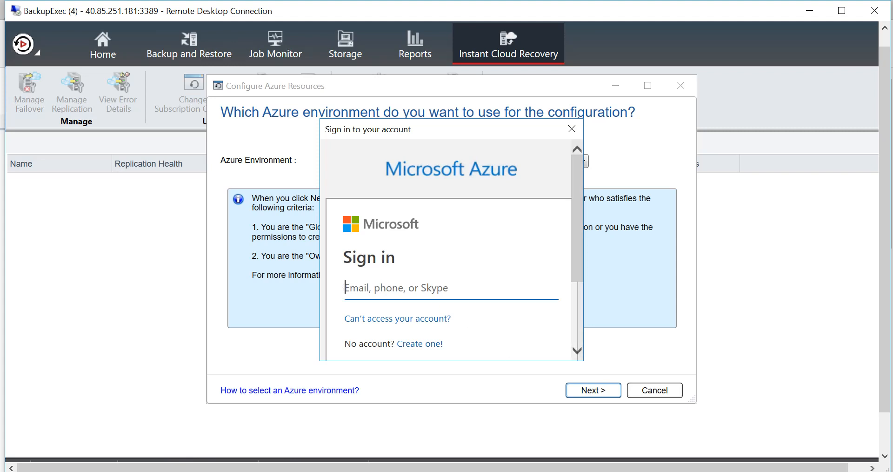
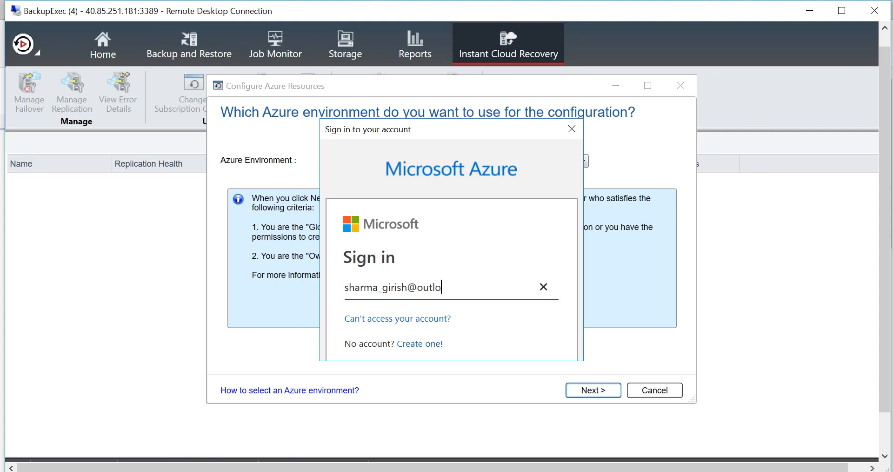
{"action": "key", "text": "Return"}
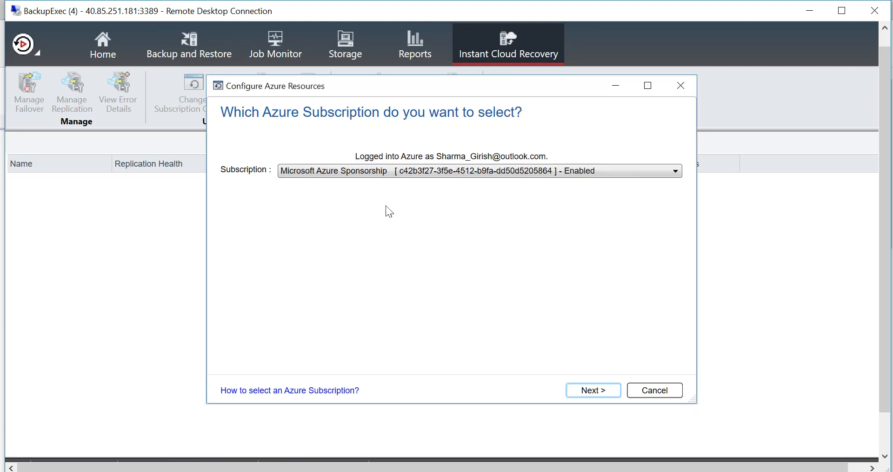
Step: Keep the Microsoft Azure Sponsorship subscription and continue to Recovery Services vault selection
{"action": "left_click", "coordinate": [614, 392]}
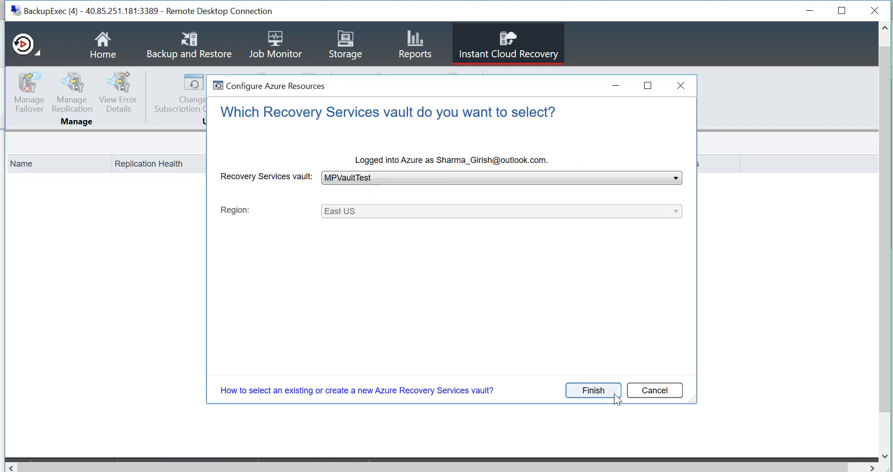
Step: Create a new vault named girishrsv in East US and accept the Azure portal redirect
{"action": "left_click", "coordinate": [677, 177]}
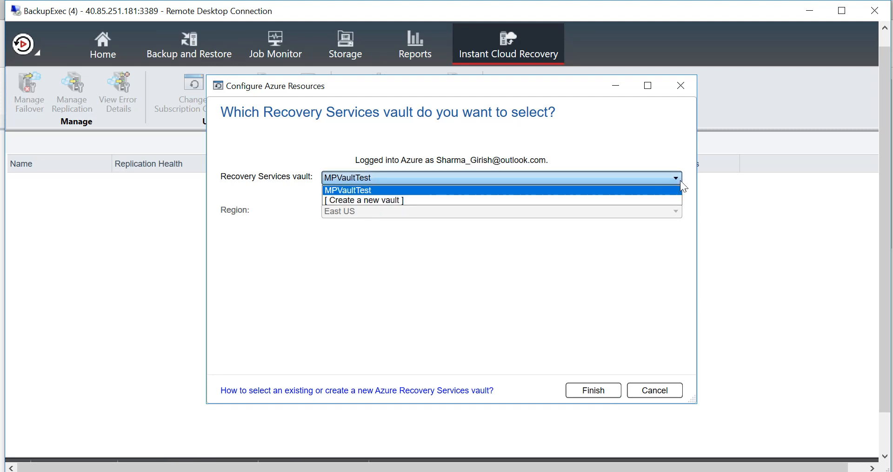
{"action": "left_click", "coordinate": [628, 199]}
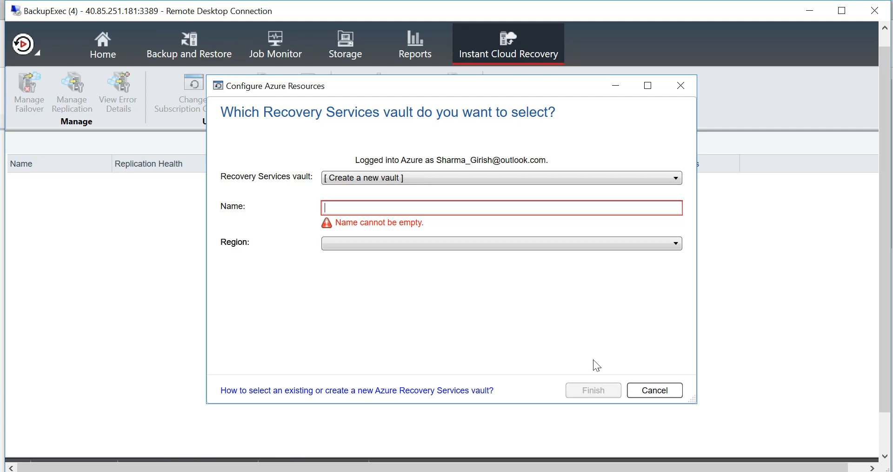
{"action": "type", "text": "girish"}
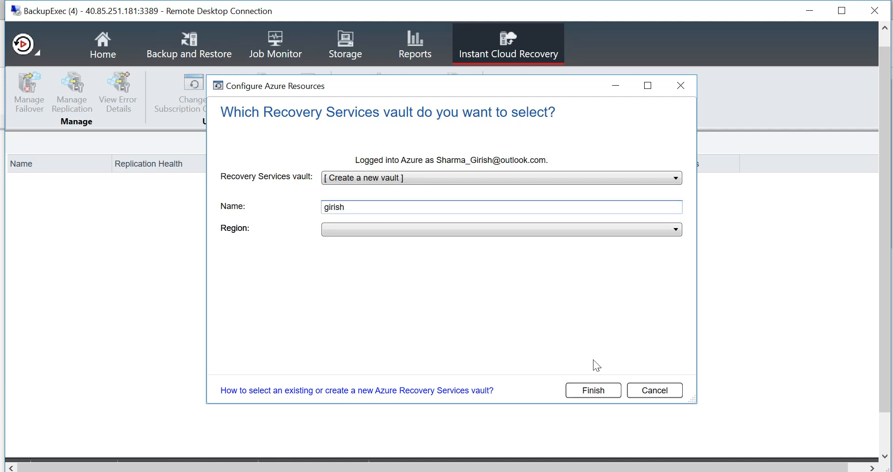
{"action": "type", "text": "rsv"}
{"action": "left_click", "coordinate": [605, 231]}
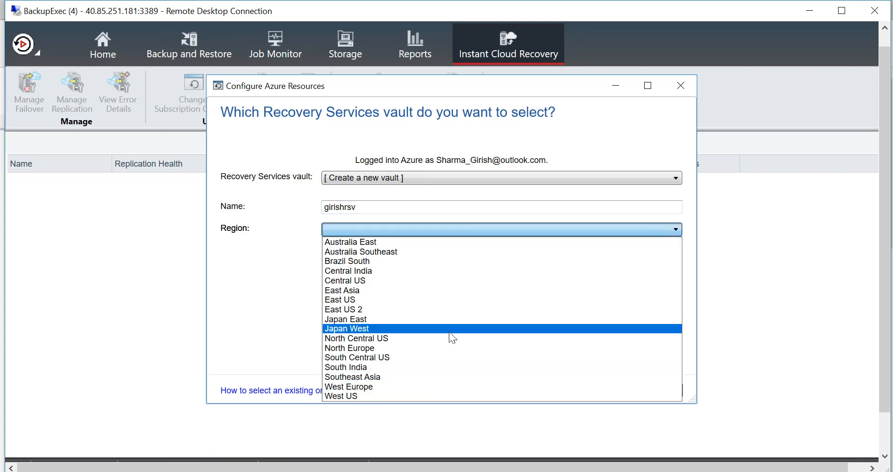
{"action": "left_click", "coordinate": [412, 300]}
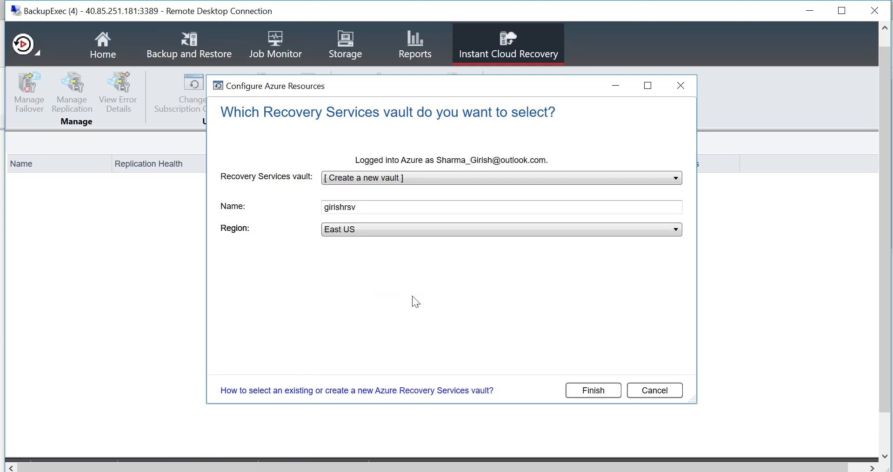
{"action": "left_click", "coordinate": [619, 395]}
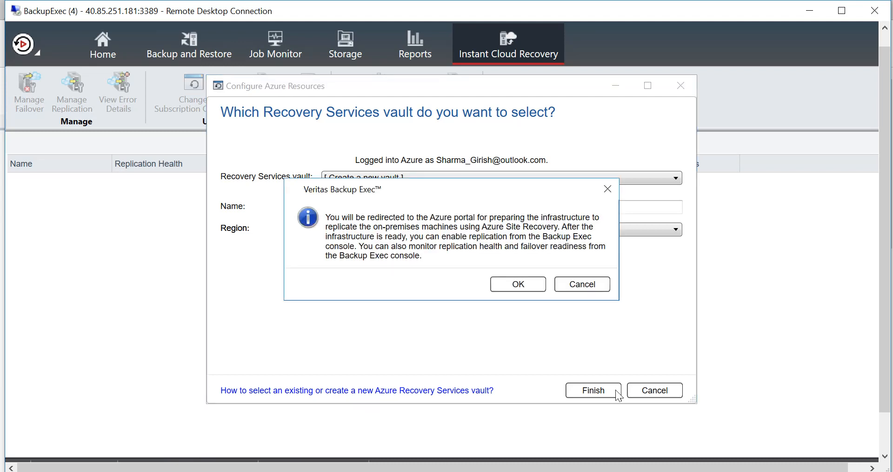
{"action": "left_click", "coordinate": [510, 288]}
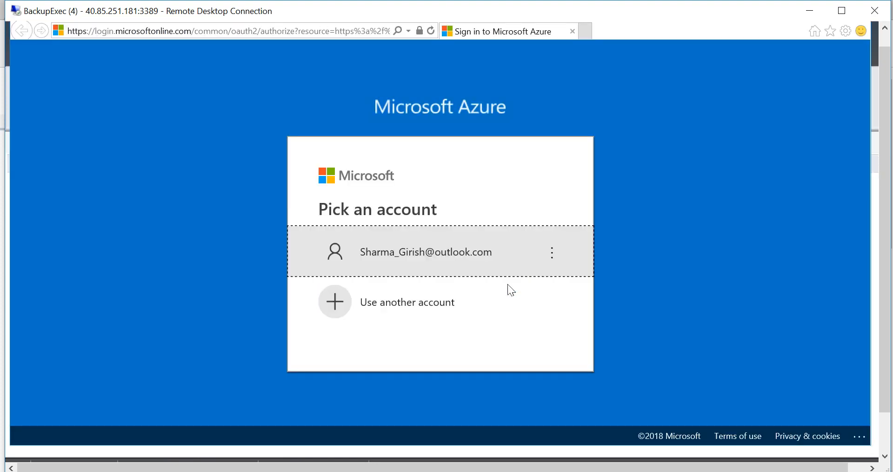
Step: Sign in to the Azure portal and confirm girishrsv appears beside MPVaultTest in the vaults list
{"action": "left_click", "coordinate": [497, 269]}
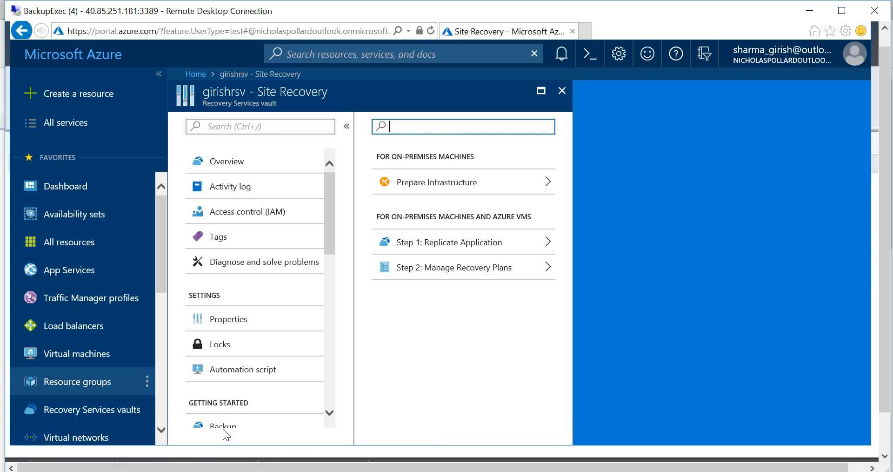
{"action": "left_click", "coordinate": [112, 422]}
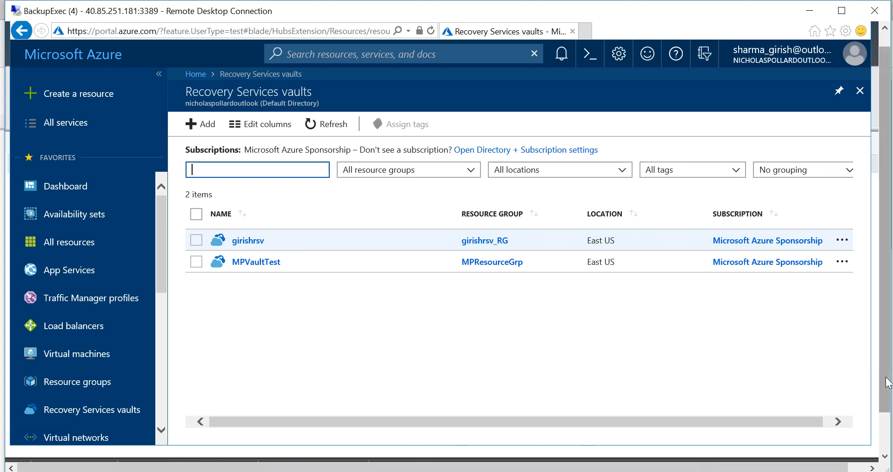
{"action": "left_click", "coordinate": [884, 424]}
{"action": "left_click_drag", "start_coordinate": [883, 424], "coordinate": [880, 406]}
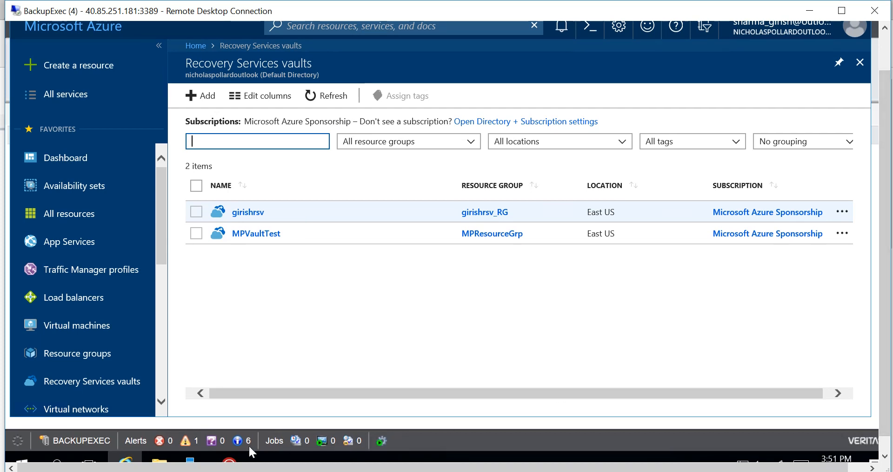
Step: Back in Backup Exec, launch Prepare New Infrastructure to open girishrsv's Site Recovery page
{"action": "left_click", "coordinate": [229, 463]}
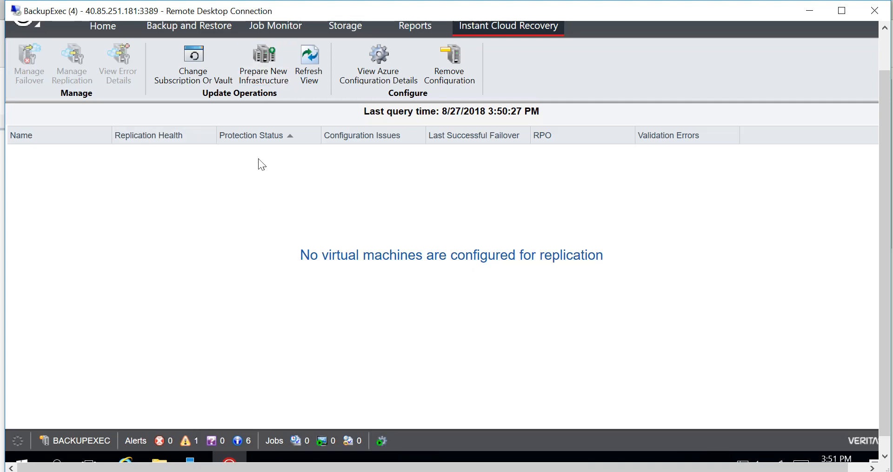
{"action": "left_click", "coordinate": [270, 74]}
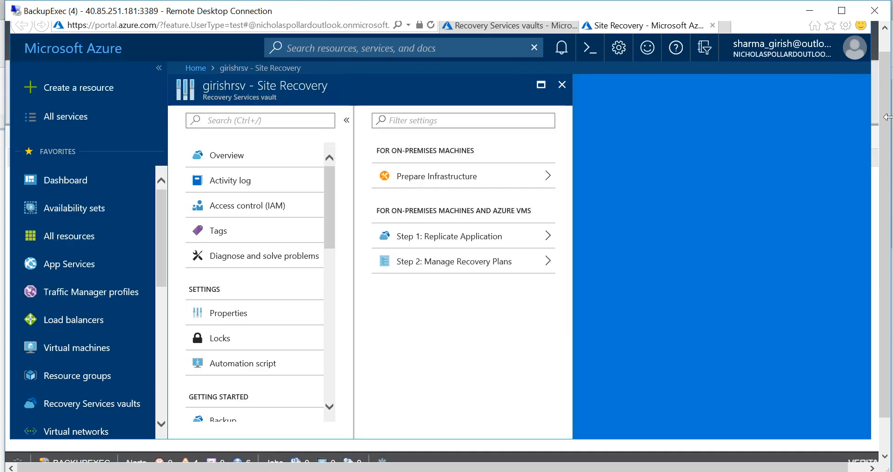
Step: Set the protection goal to On-premises, Hyper-V virtualized, without System Center VMM
{"action": "left_click", "coordinate": [539, 177]}
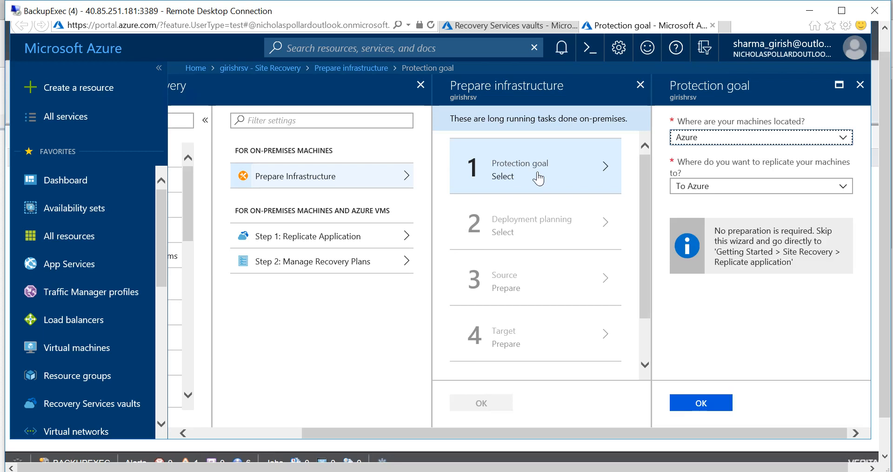
{"action": "left_click", "coordinate": [832, 145]}
{"action": "left_click", "coordinate": [748, 176]}
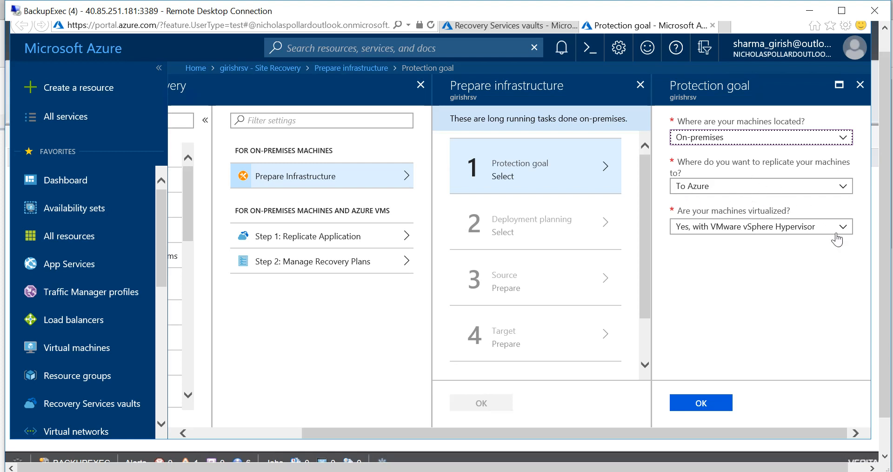
{"action": "left_click", "coordinate": [838, 237]}
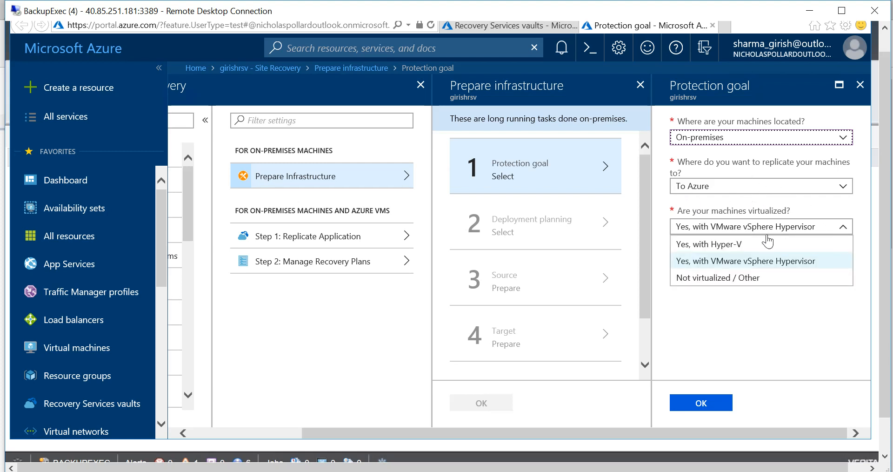
{"action": "left_click", "coordinate": [739, 247]}
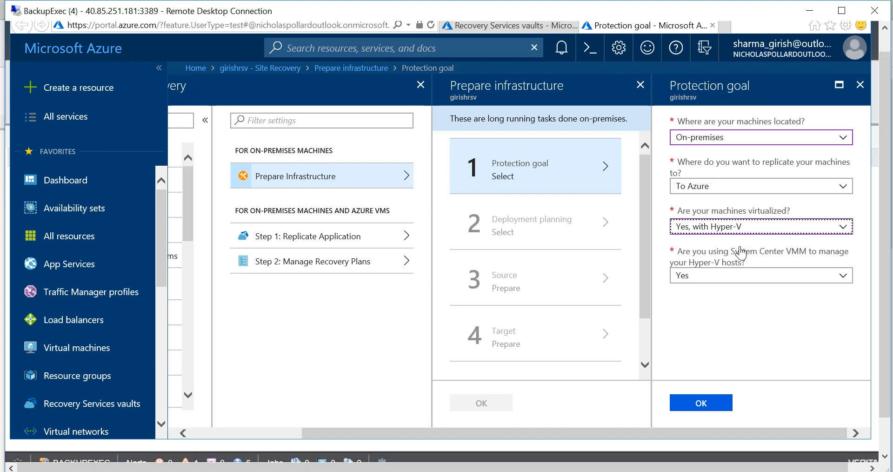
{"action": "left_click", "coordinate": [838, 281]}
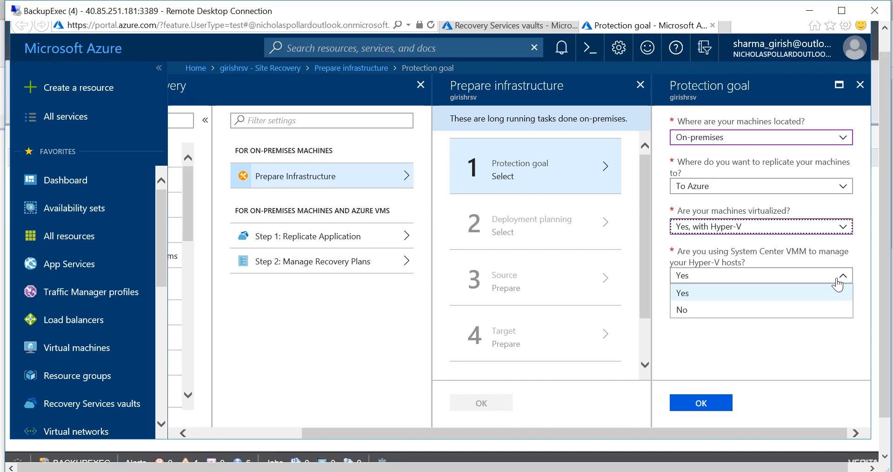
{"action": "left_click", "coordinate": [733, 311]}
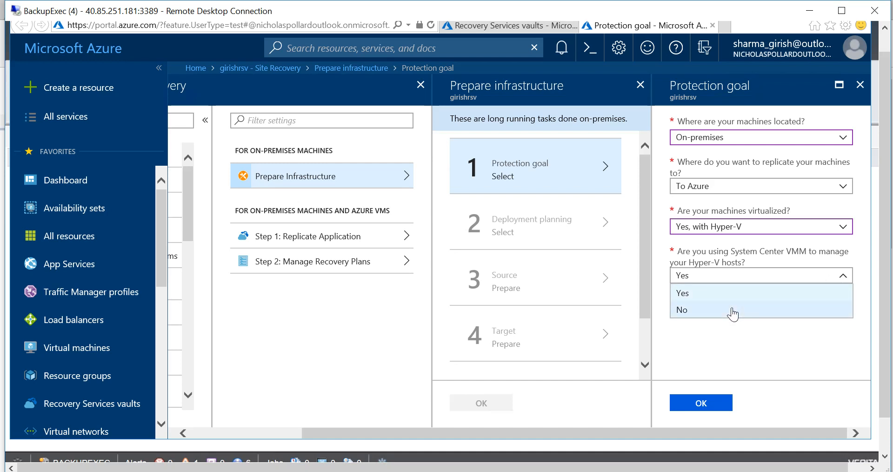
{"action": "left_click", "coordinate": [706, 404]}
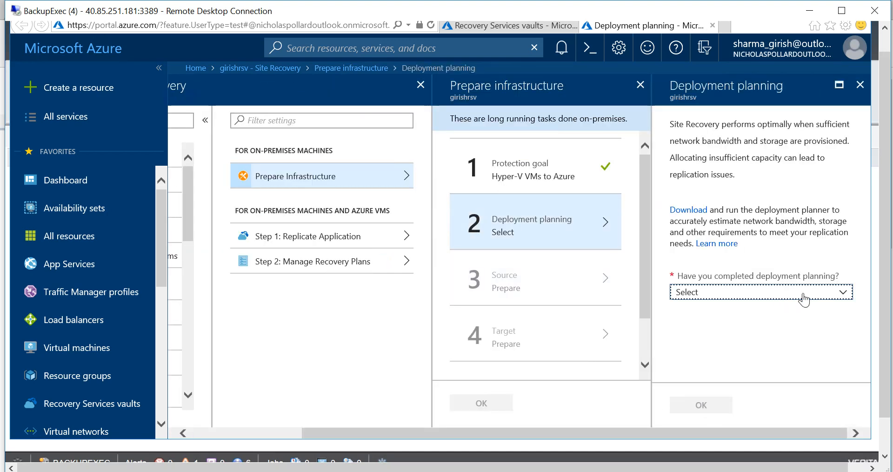
Step: Mark deployment planning as 'Yes, I have done it' and close the Prepare source blade
{"action": "left_click", "coordinate": [803, 298]}
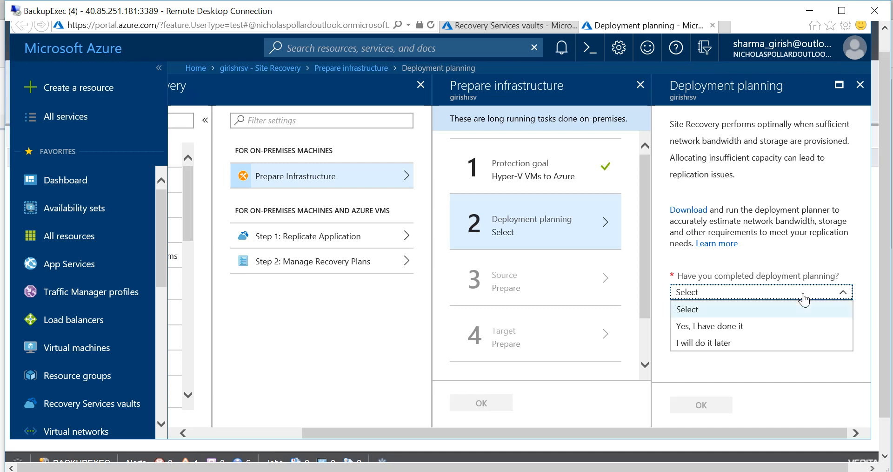
{"action": "left_click", "coordinate": [737, 331]}
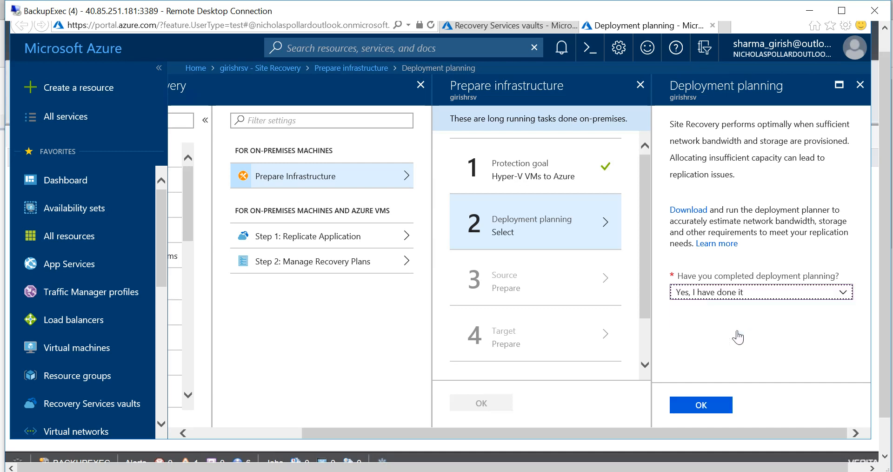
{"action": "left_click", "coordinate": [699, 405]}
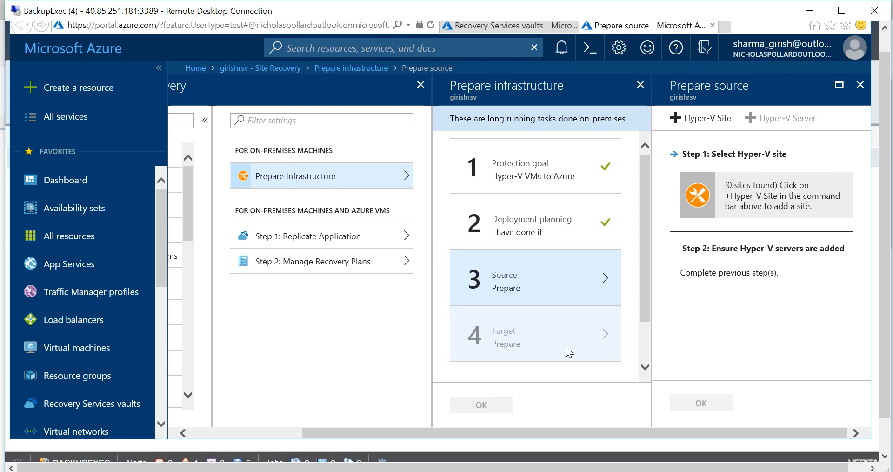
{"action": "left_click", "coordinate": [861, 95]}
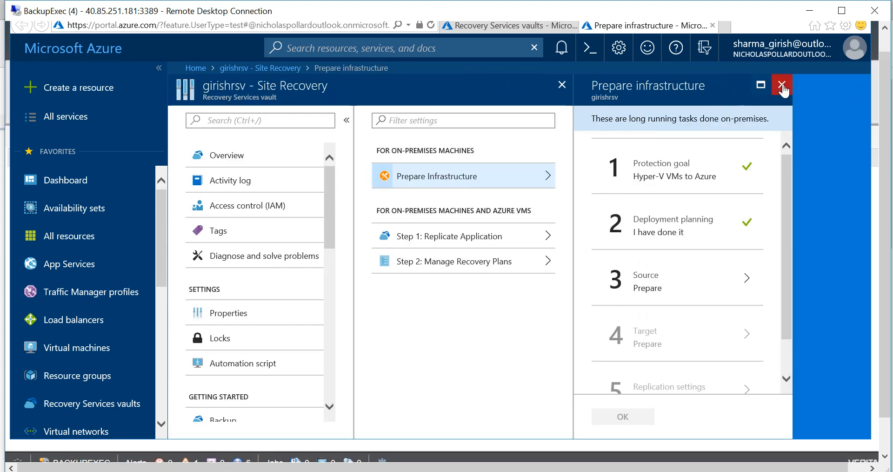
Step: Close the Prepare infrastructure and Site Recovery blades and return to Backup Exec
{"action": "left_click", "coordinate": [783, 87]}
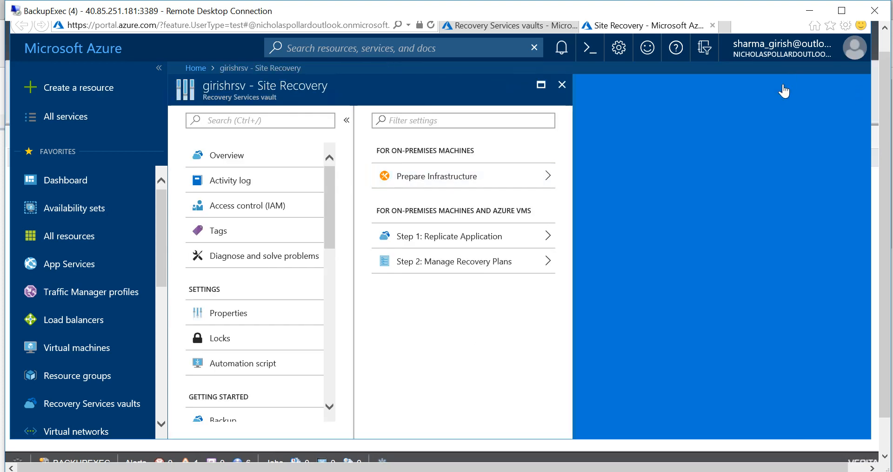
{"action": "left_click", "coordinate": [563, 88]}
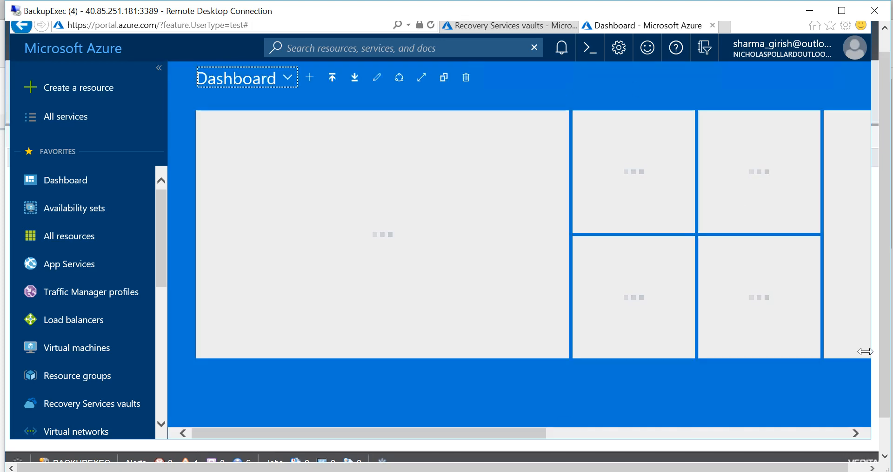
{"action": "left_click_drag", "start_coordinate": [885, 384], "coordinate": [887, 406]}
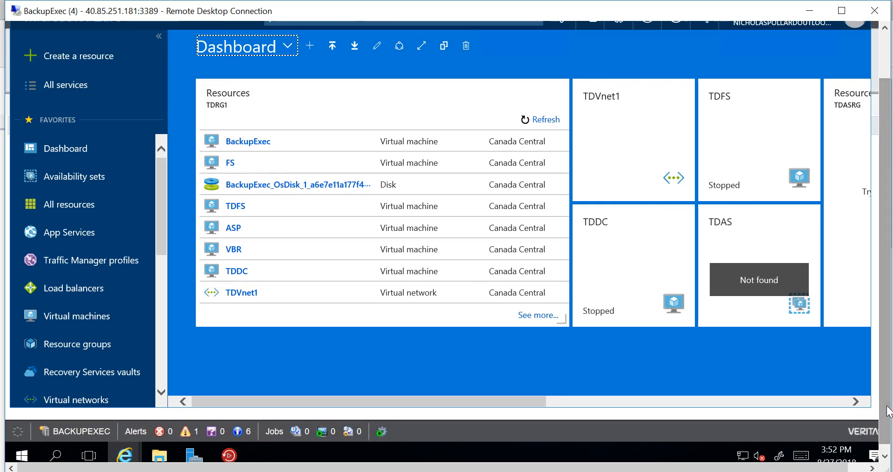
{"action": "left_click", "coordinate": [228, 454]}
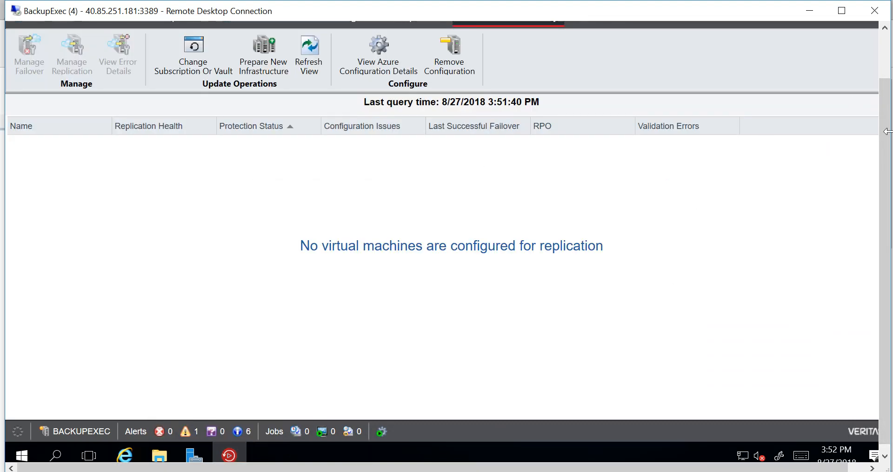
{"action": "left_click_drag", "start_coordinate": [890, 140], "coordinate": [888, 90]}
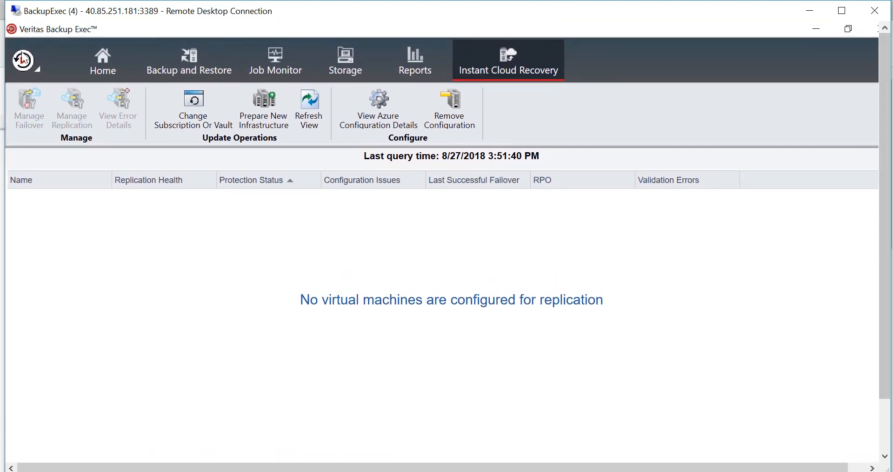